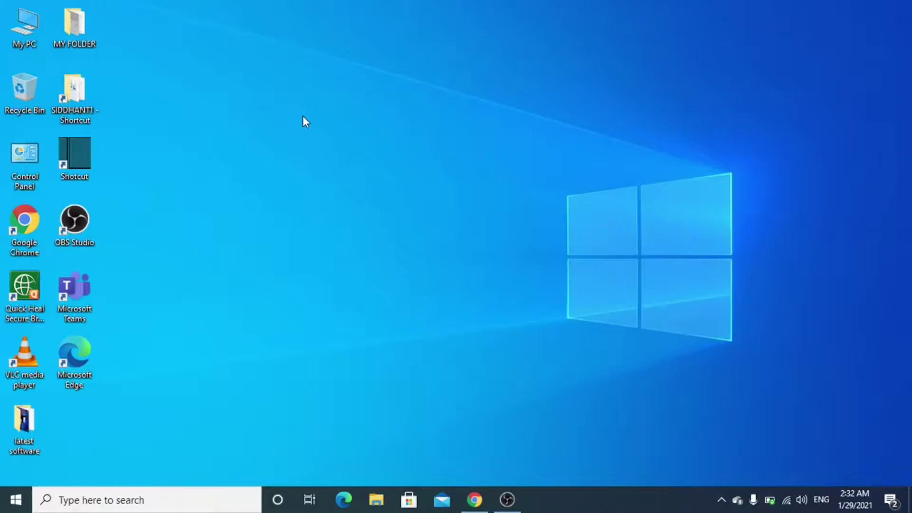
Refresh the Windows desktop twice from its right-click menu.
right_click(303, 116)
click(317, 156)
right_click(316, 165)
click(335, 198)
Launch Chrome, go to google.com and search for 'adobe acrobat reader'.
click(475, 499)
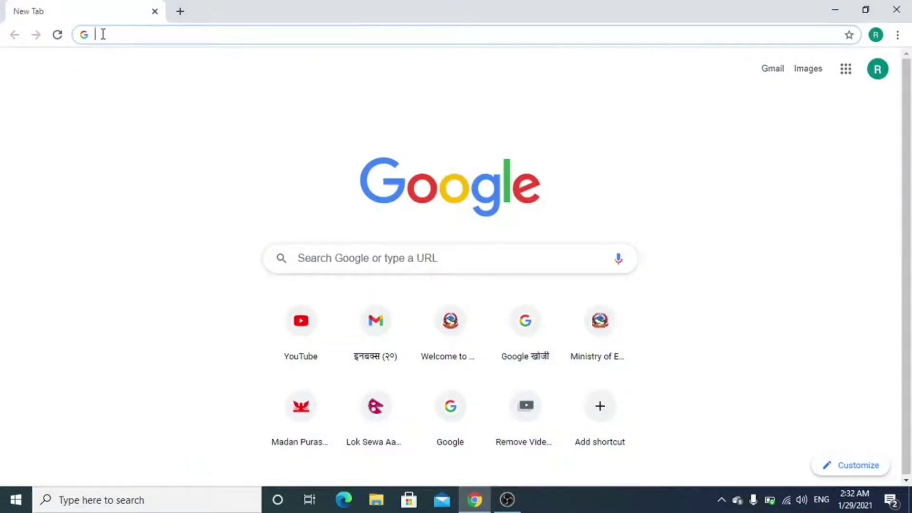
text(goof)
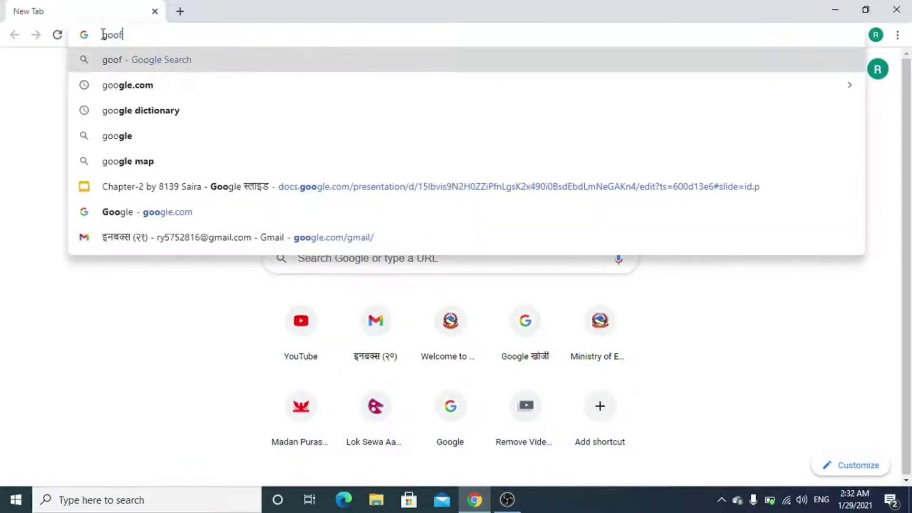
text(le)
key(BackSpace)
key(BackSpace)
key(BackSpace)
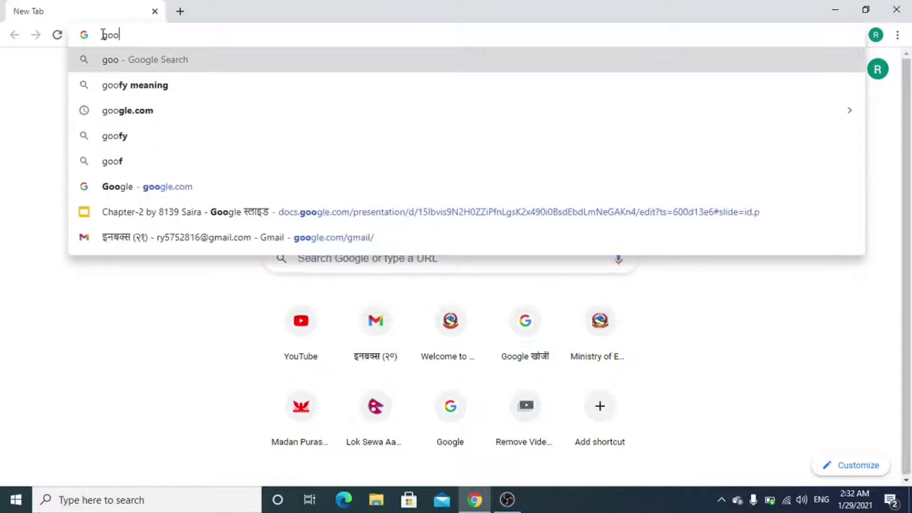
text(gle.com)
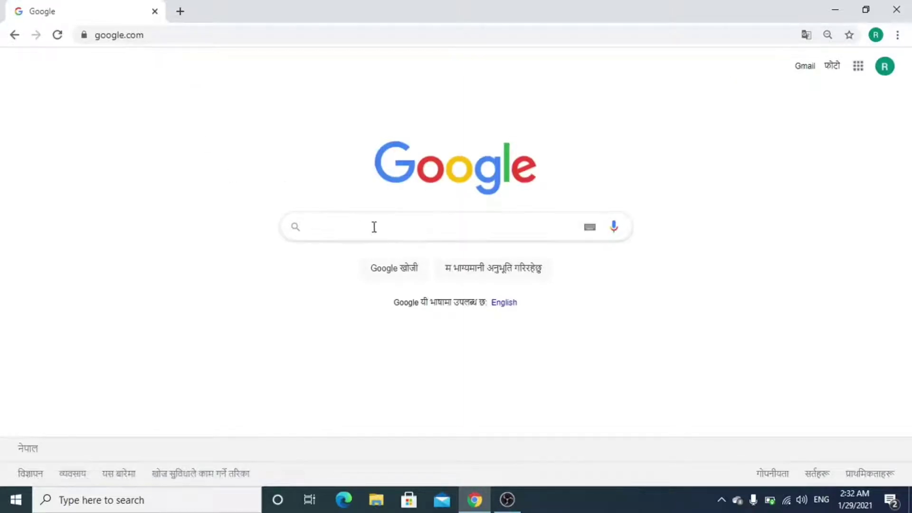
text(a)
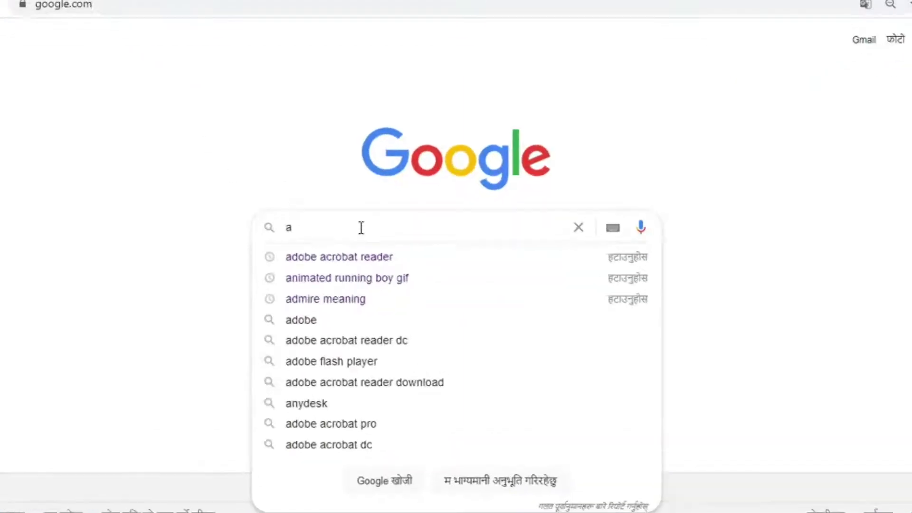
text(dobe)
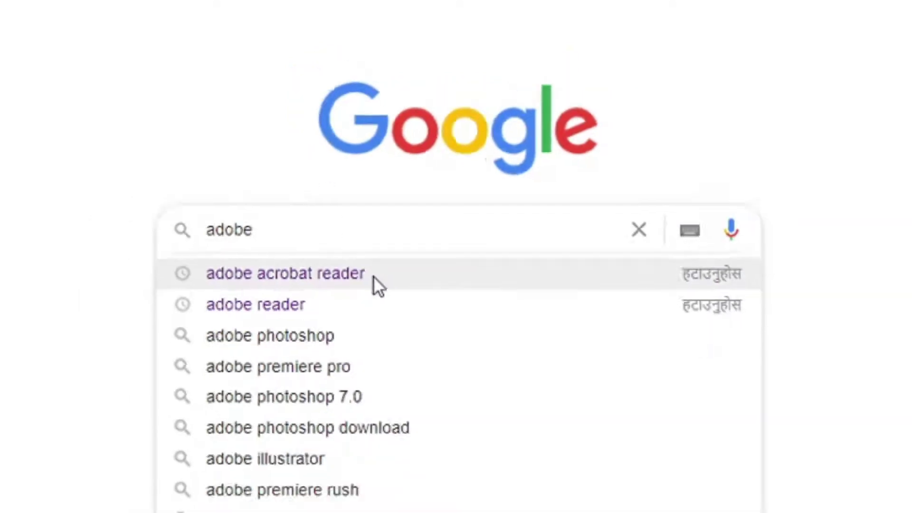
click(374, 276)
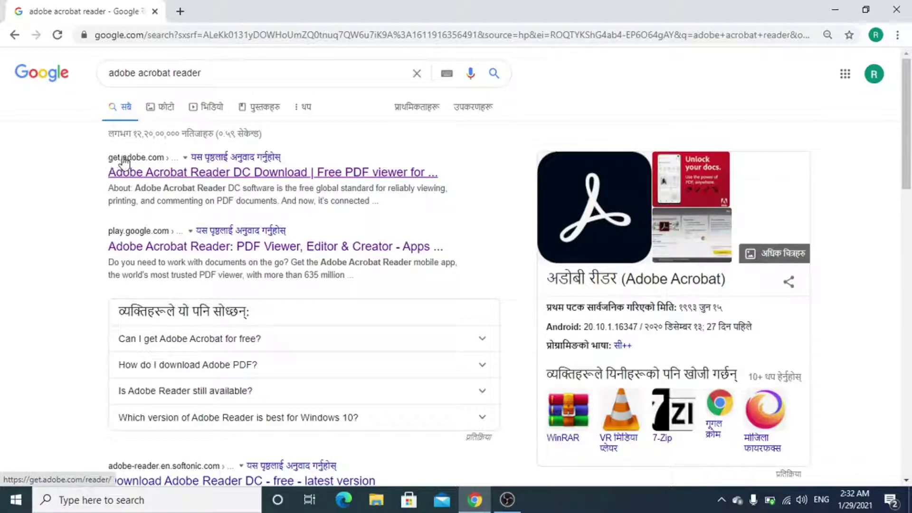
Open the get.adobe.com Acrobat Reader DC page and start the download.
click(148, 177)
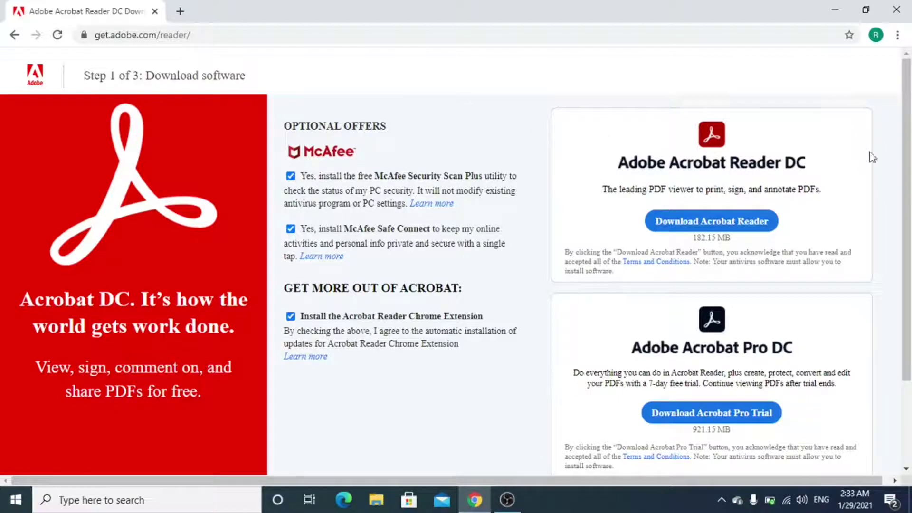
click(691, 222)
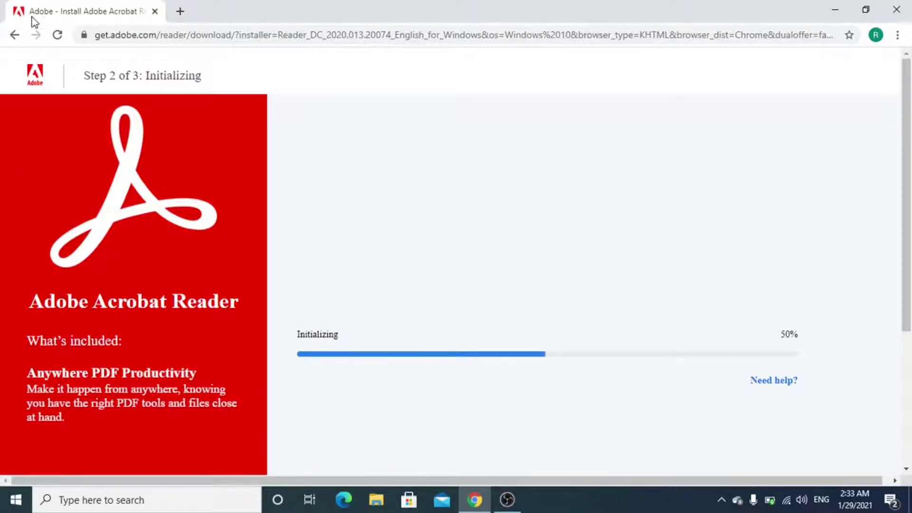
Go back, decline the McAfee Security Scan Plus offer and download Acrobat Reader.
click(16, 35)
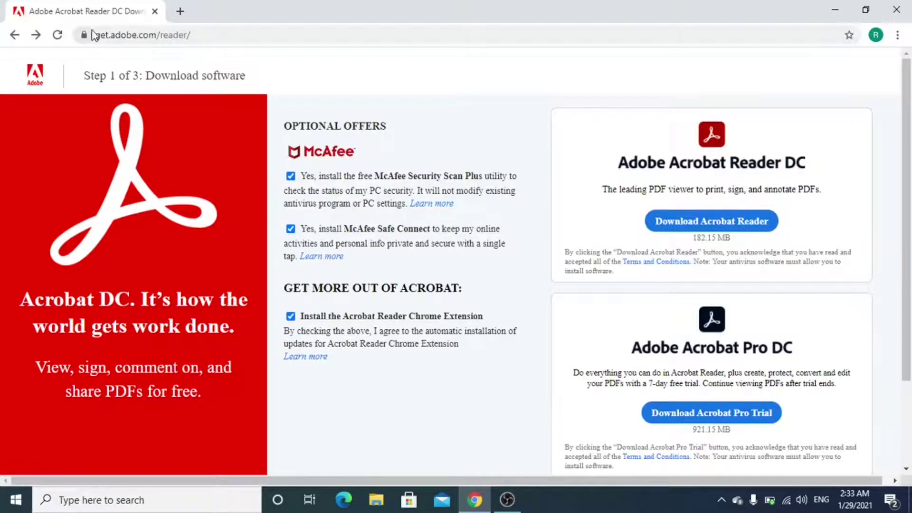
click(291, 176)
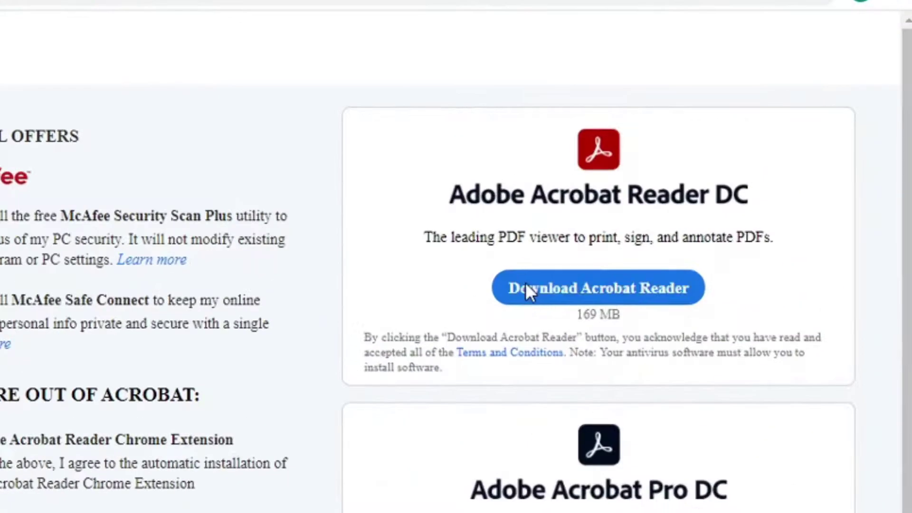
click(712, 222)
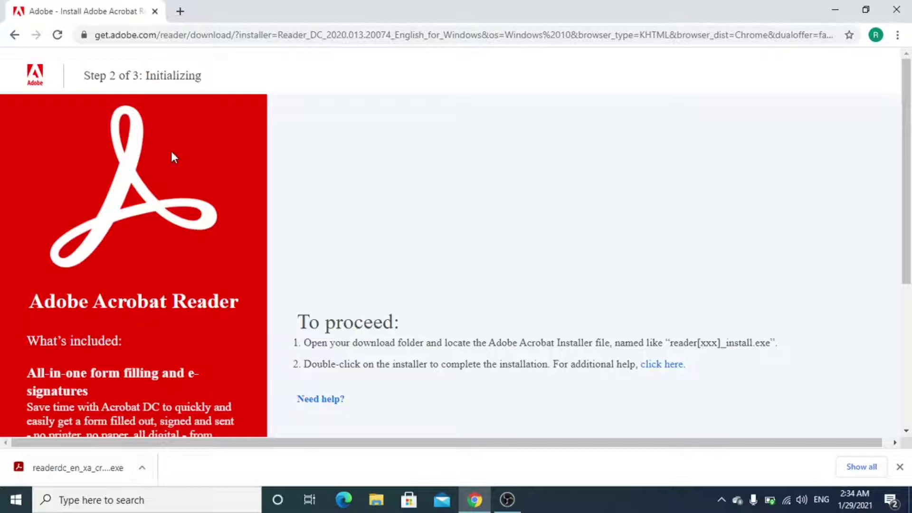
Close Chrome and refresh the Windows desktop.
click(897, 10)
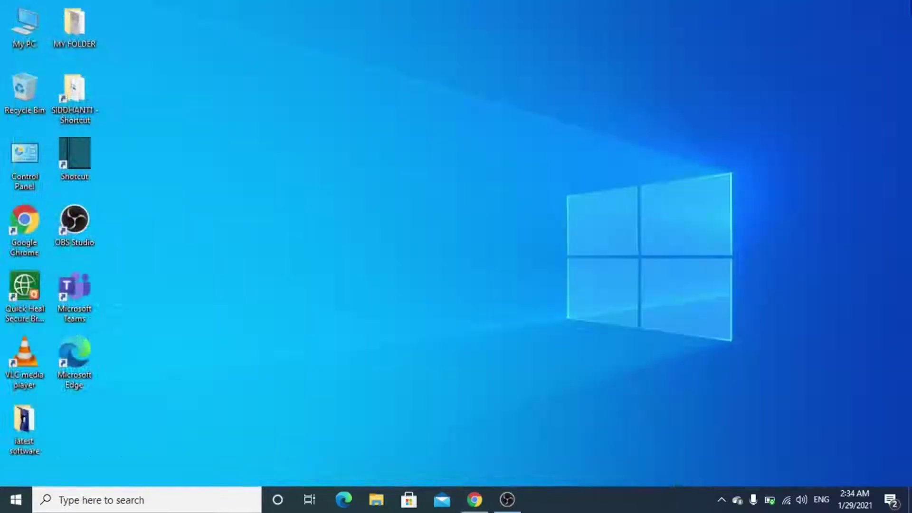
right_click(368, 112)
click(397, 152)
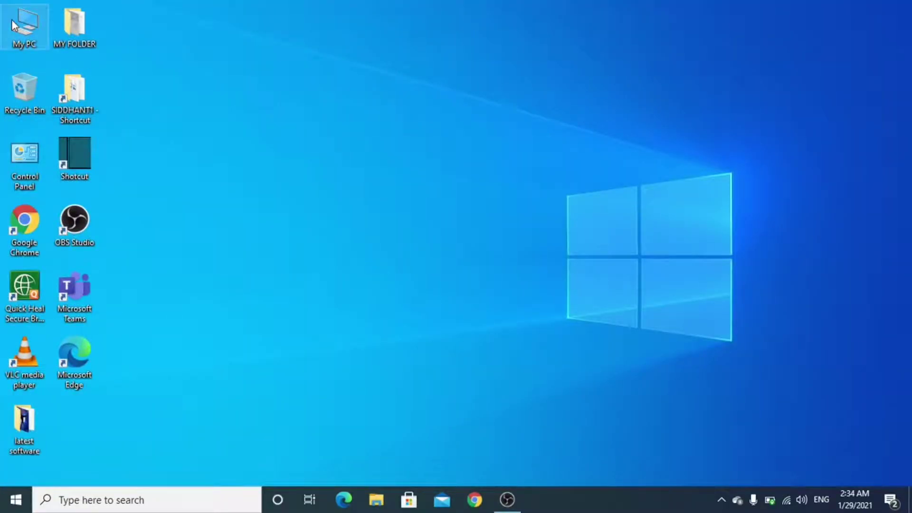
Open My PC > Downloads and move its restored-down window to the right of the screen.
double_click(24, 25)
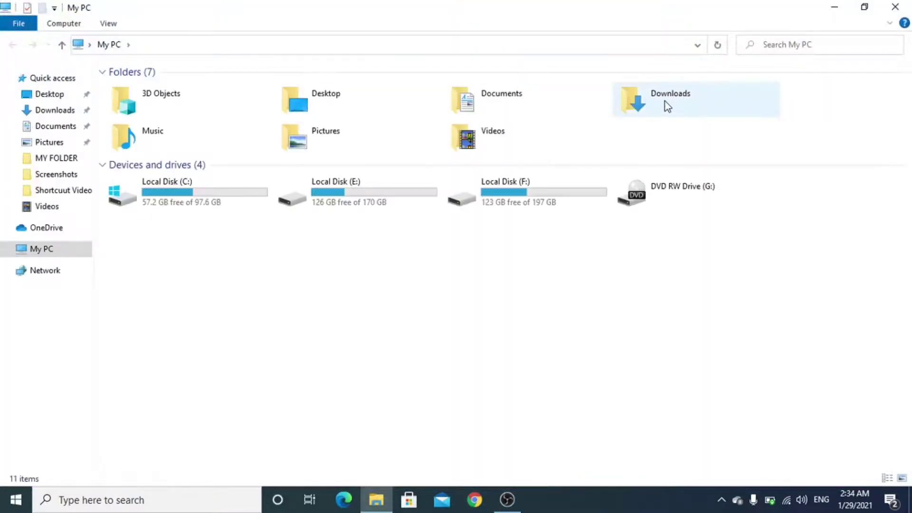
double_click(676, 105)
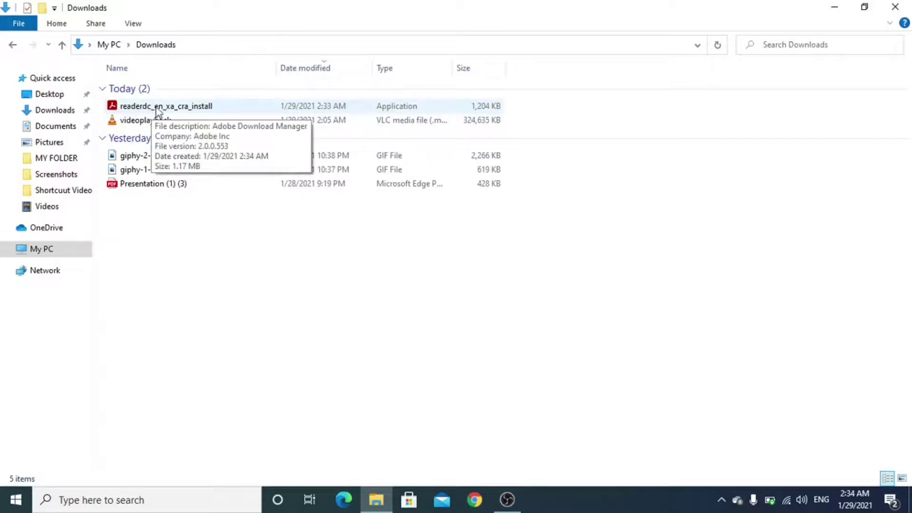
click(864, 8)
mouse_move(221, 18)
mouse_down()
mouse_move(236, 31)
mouse_move(582, 23)
mouse_up()
Open a second My PC window on the left and go into Local Disk (F:).
click(23, 28)
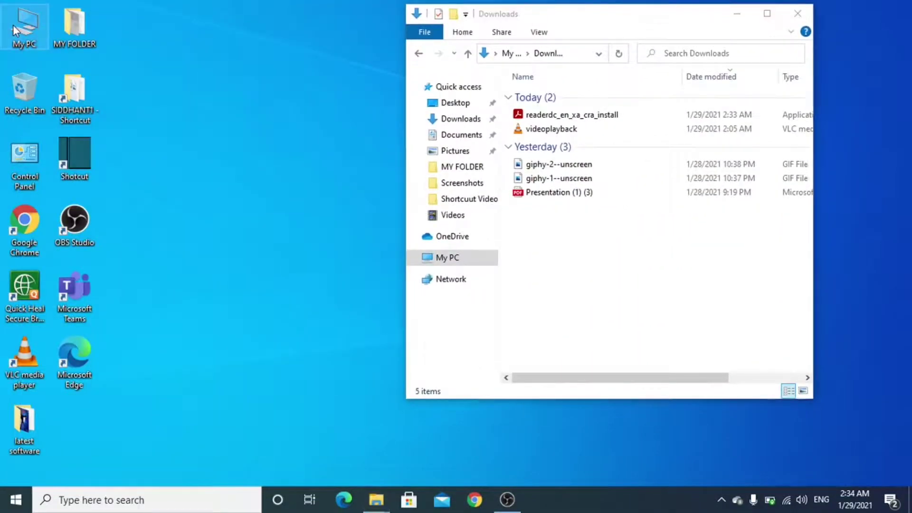
double_click(14, 25)
drag(595, 24, 155, 23)
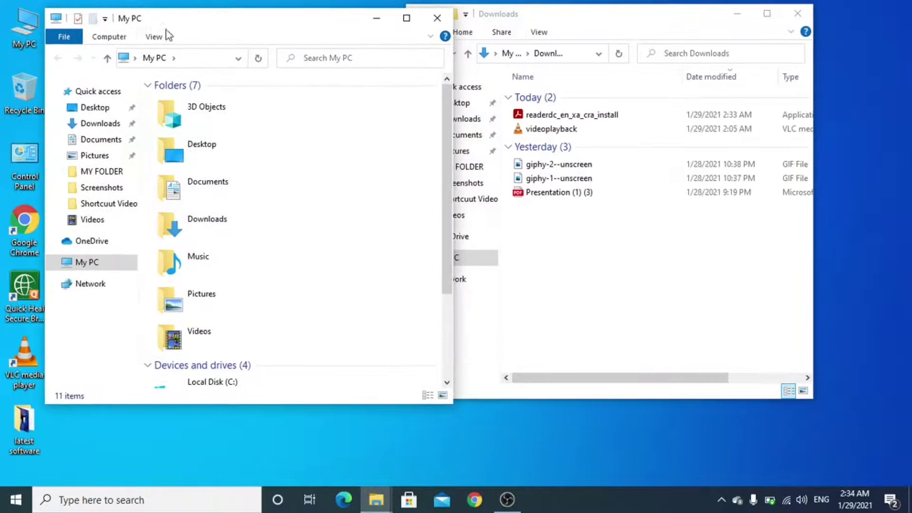
click(94, 108)
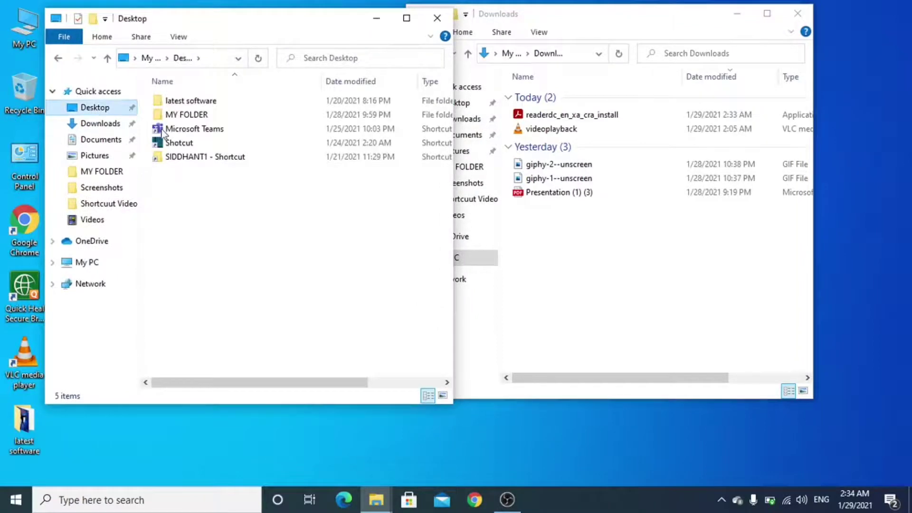
click(87, 262)
drag(234, 27, 198, 33)
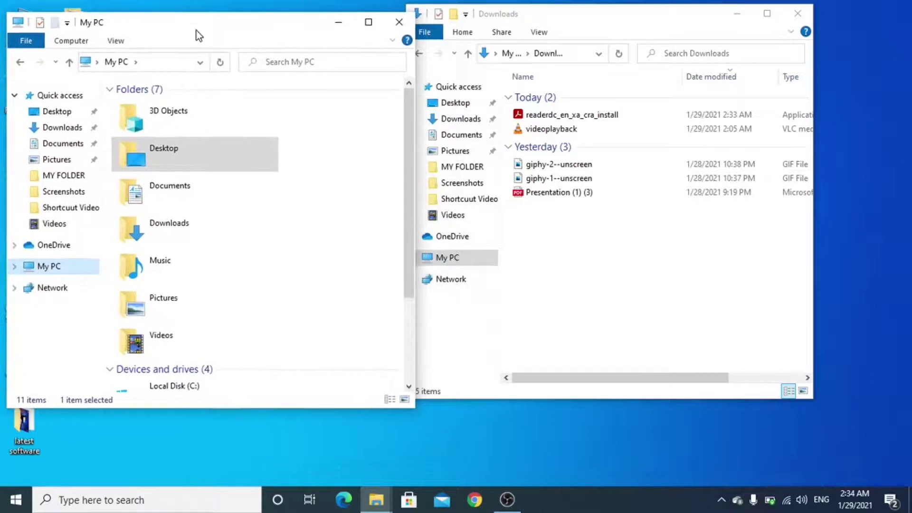
drag(621, 18, 624, 17)
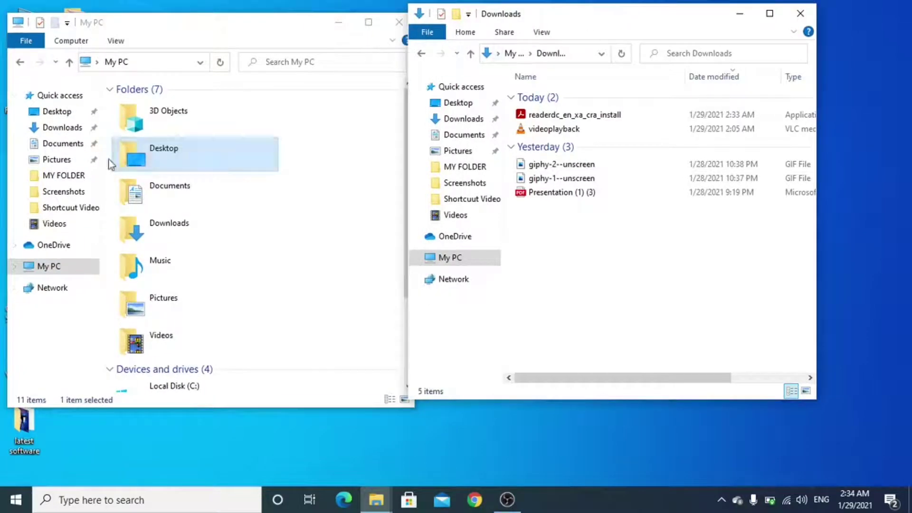
click(70, 268)
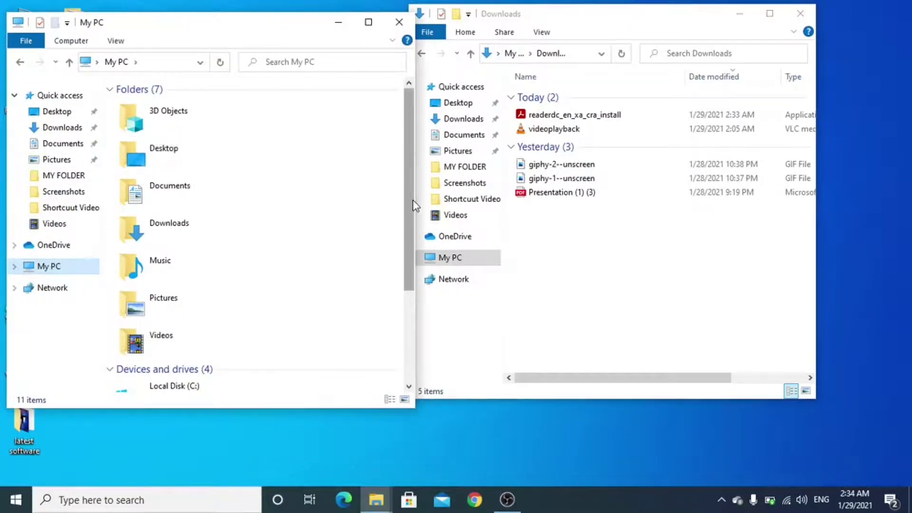
drag(413, 200, 411, 335)
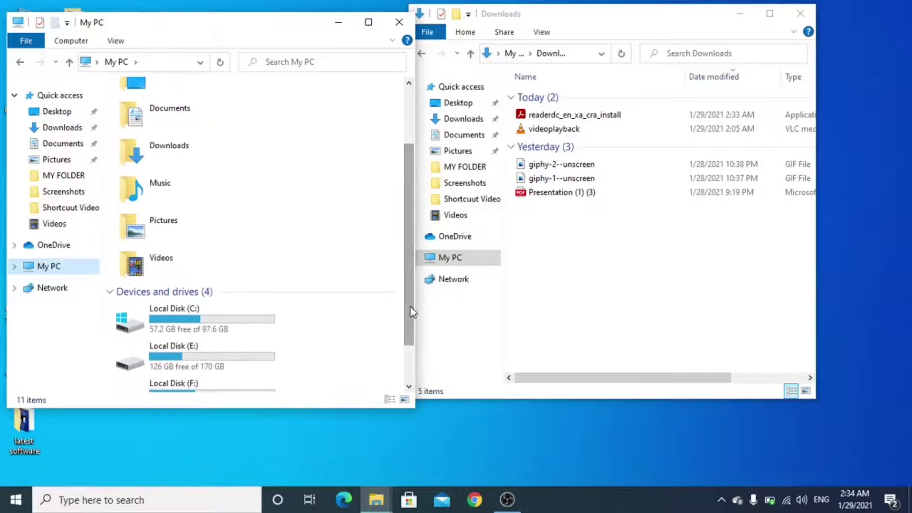
double_click(175, 349)
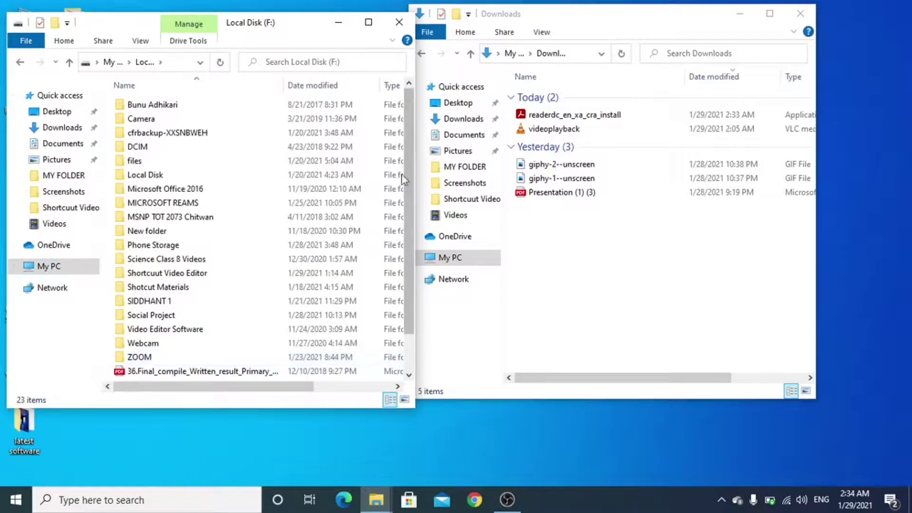
Maximize drive F:, create a folder named ADOBE ACROBAT READER and open it.
click(369, 21)
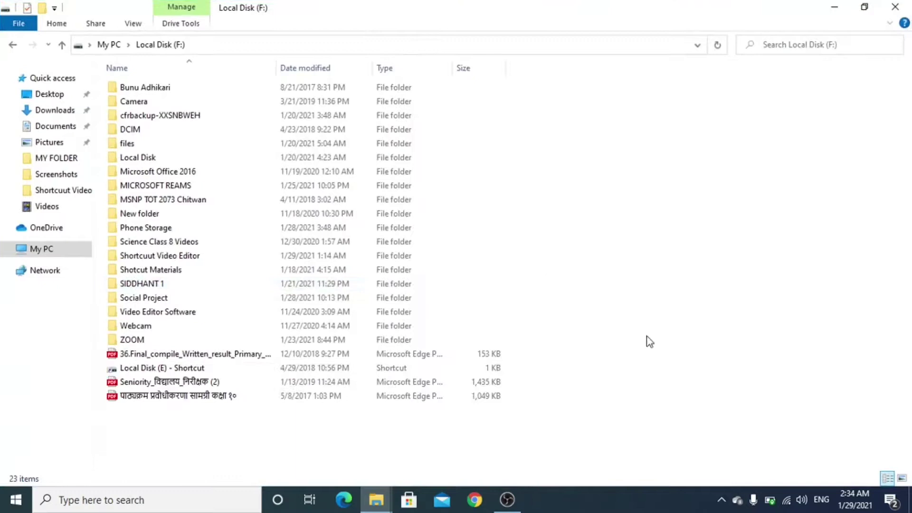
right_click(657, 355)
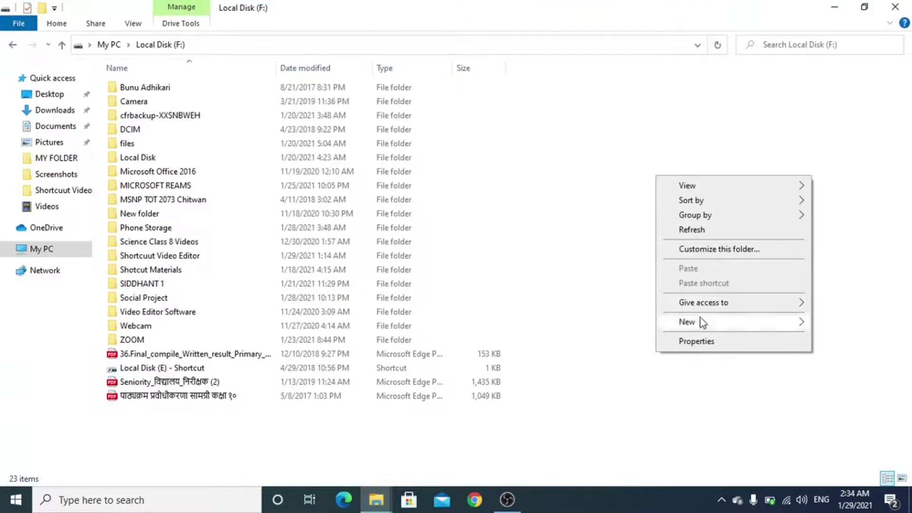
mouse_move(702, 322)
click(471, 324)
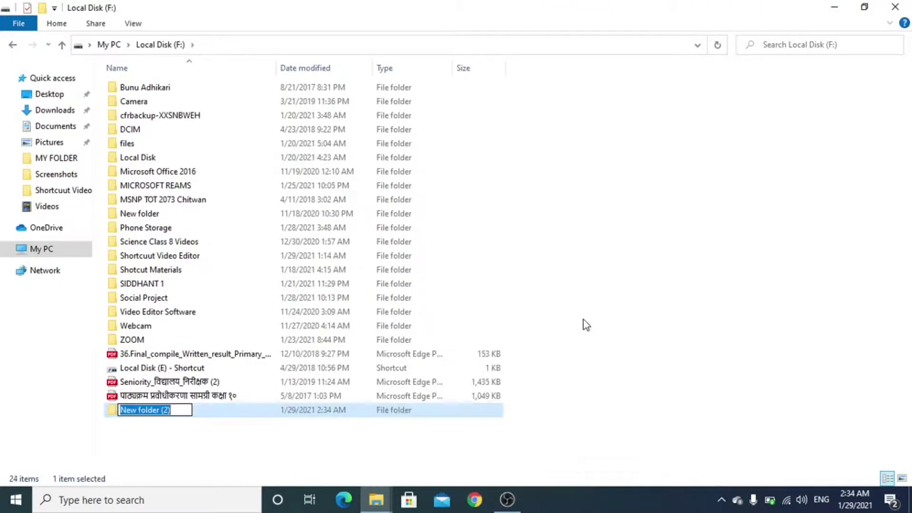
key(BackSpace)
text(ADOBE A)
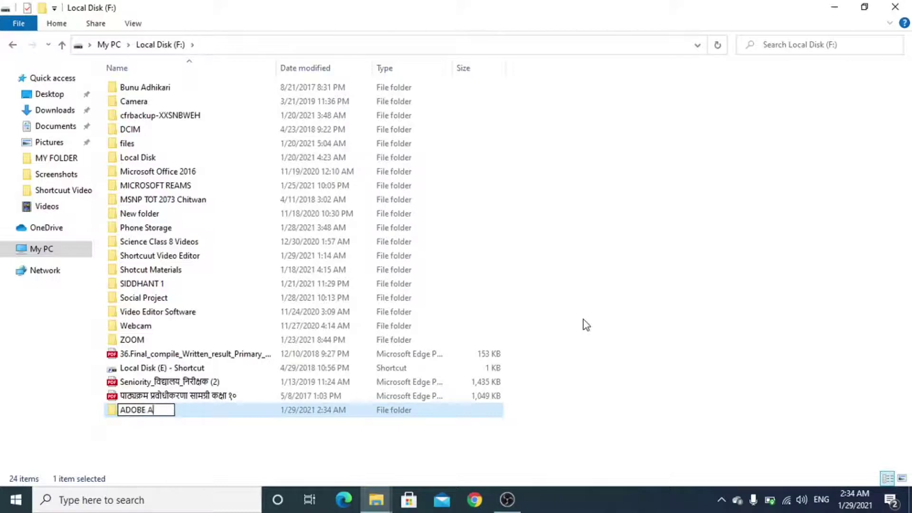
text(CROBAT RE)
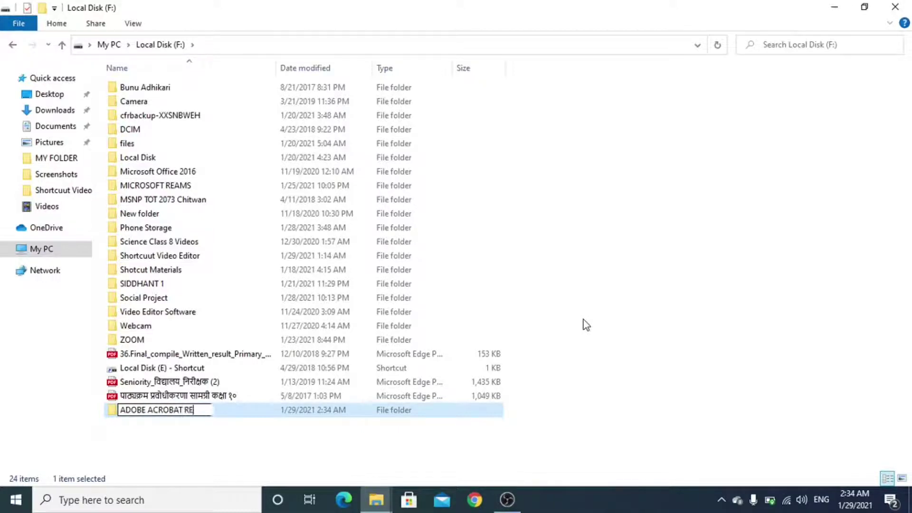
text(ADER)
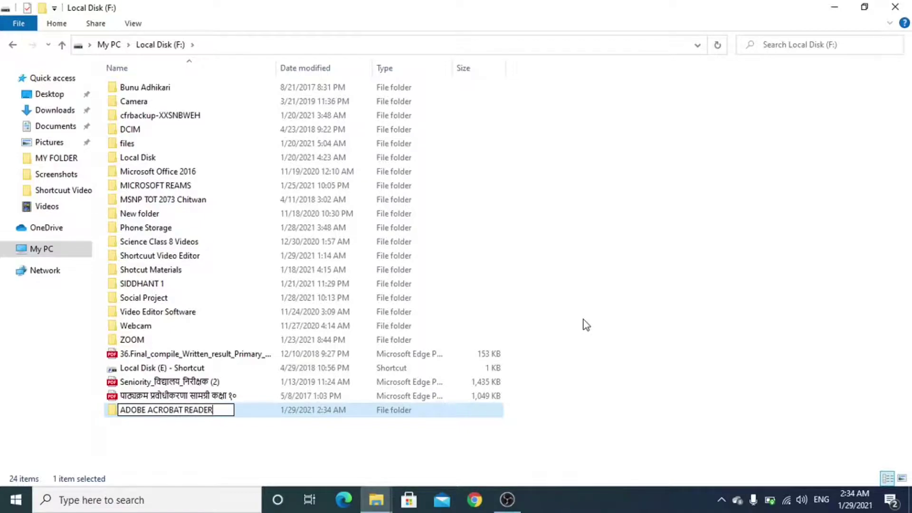
key(Return)
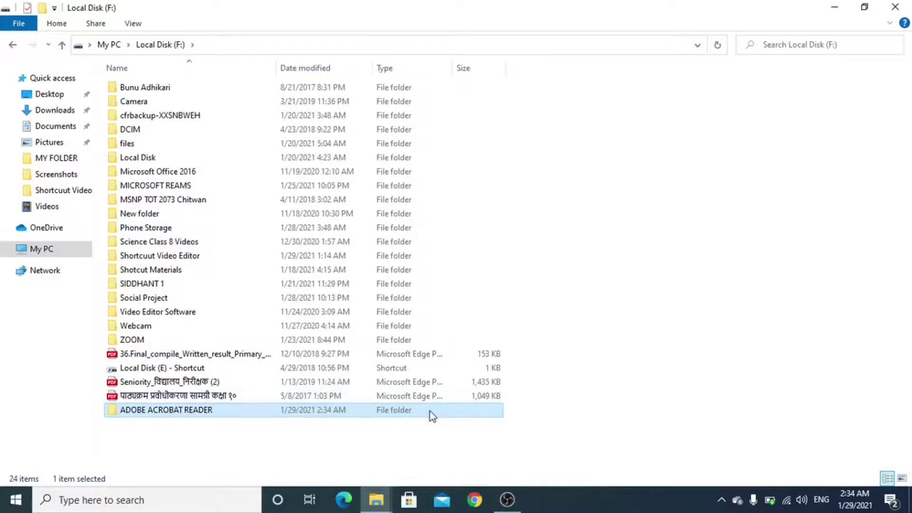
double_click(430, 411)
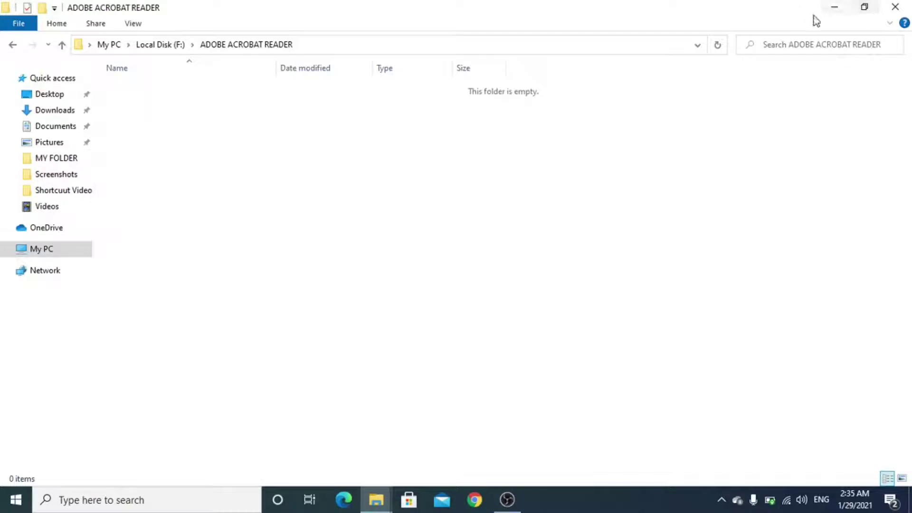
Dismiss the run warnings and drag readerdc_en_xa_cra_install from Downloads into the ADOBE ACROBAT READER folder.
click(865, 7)
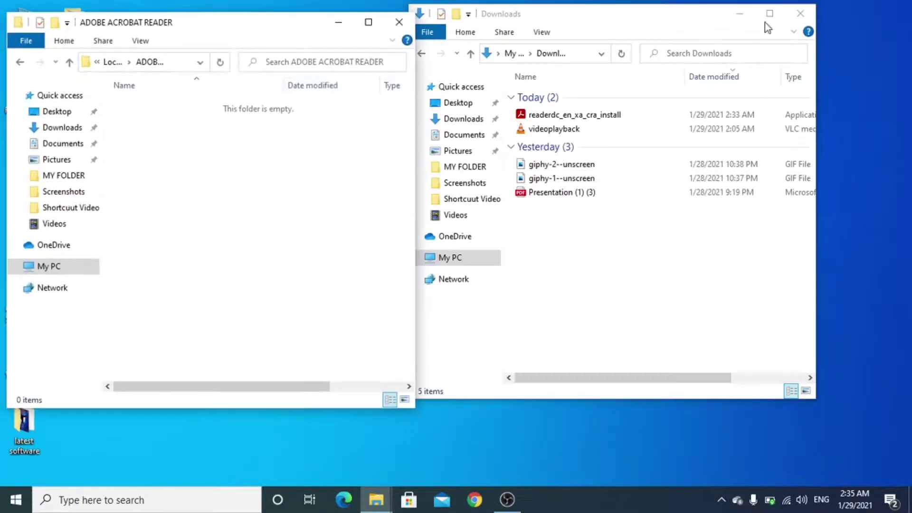
double_click(609, 116)
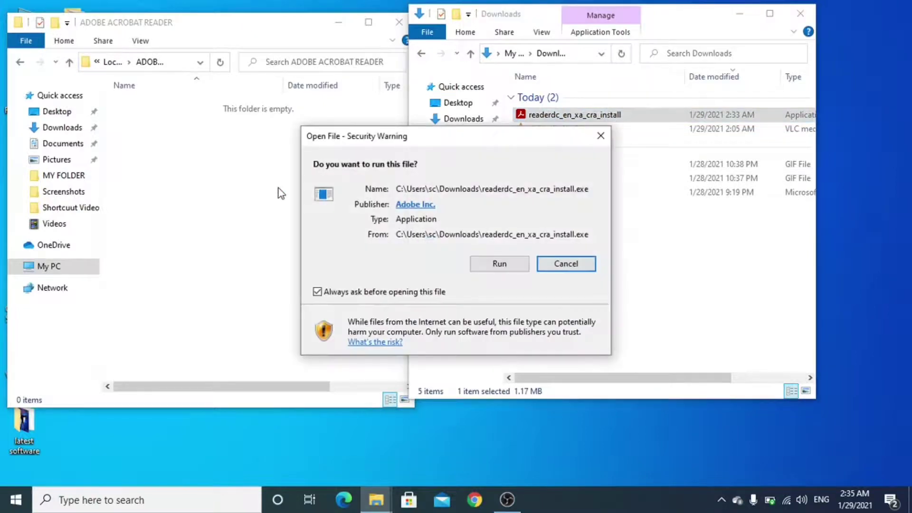
click(571, 263)
double_click(587, 116)
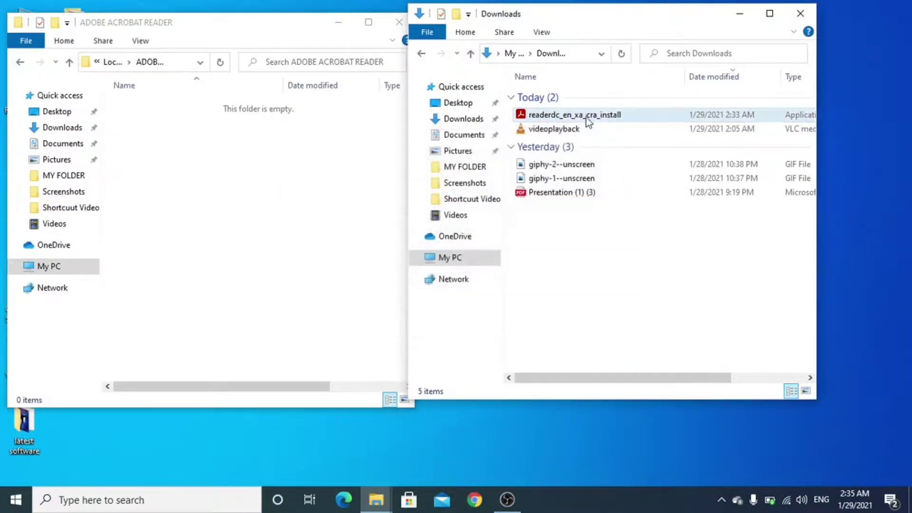
click(565, 270)
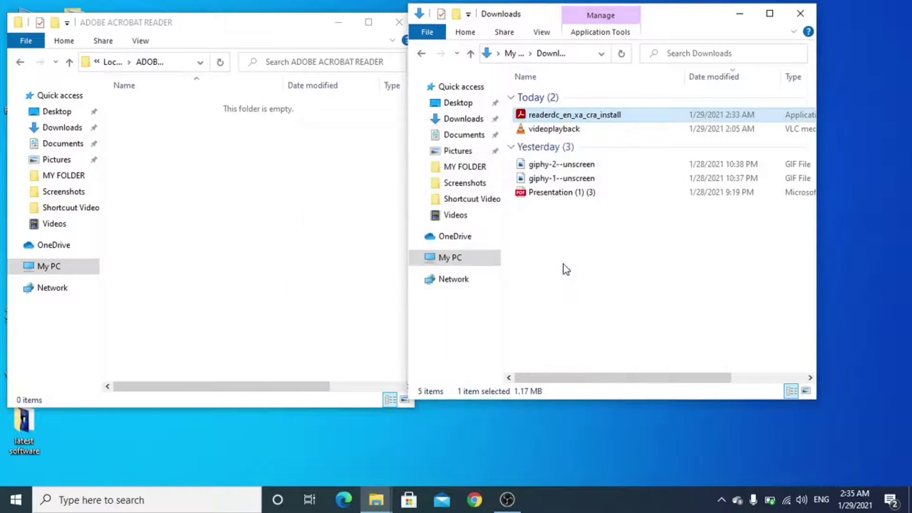
drag(535, 115, 228, 206)
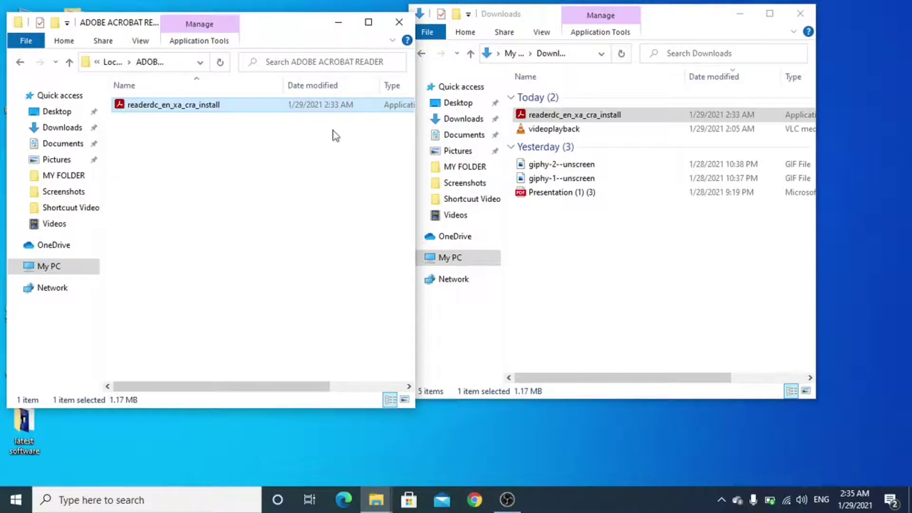
Remove the original installer from Downloads, close that window and maximize the new folder.
click(556, 114)
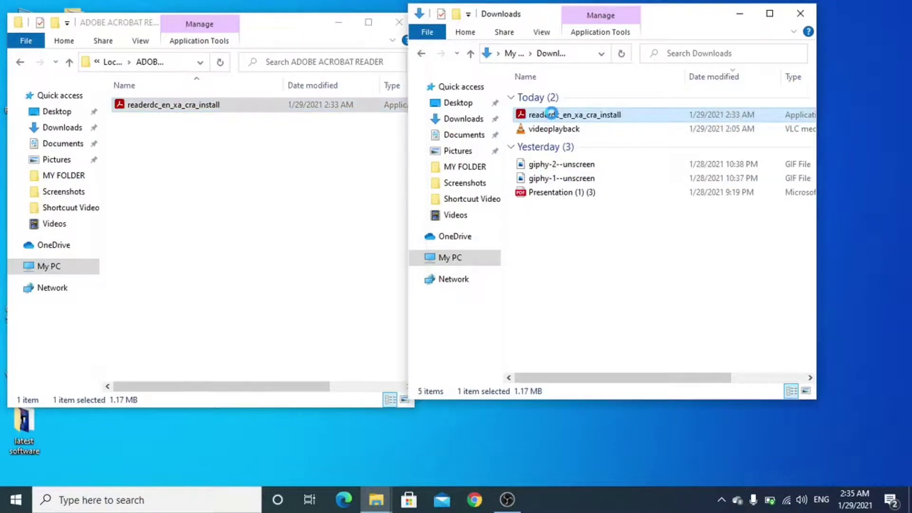
right_click(554, 115)
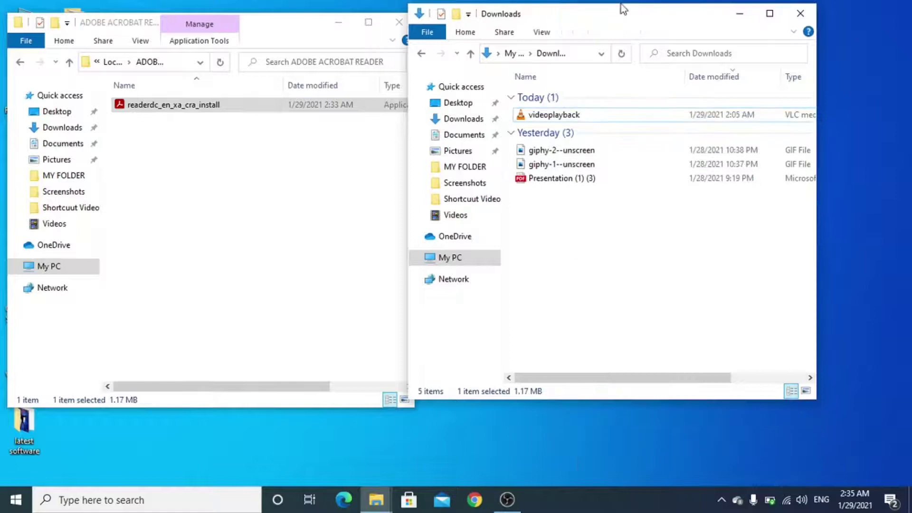
click(801, 13)
click(369, 22)
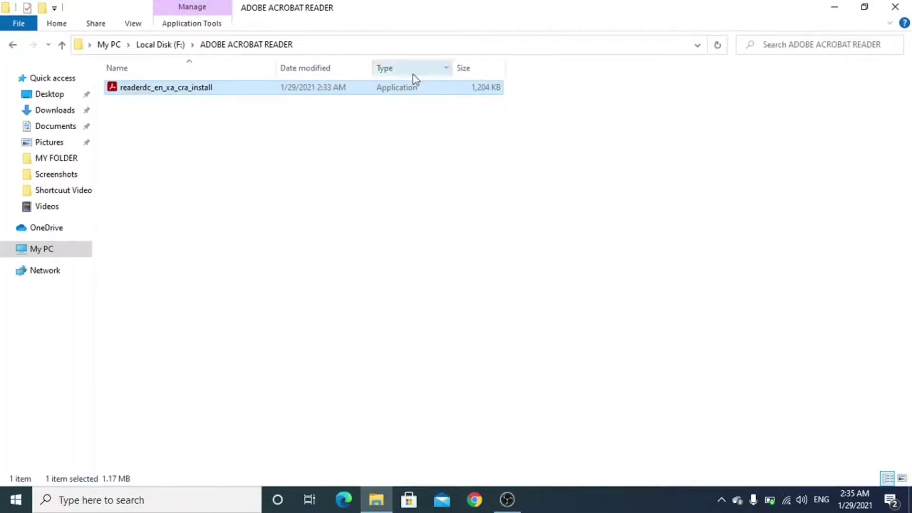
click(835, 9)
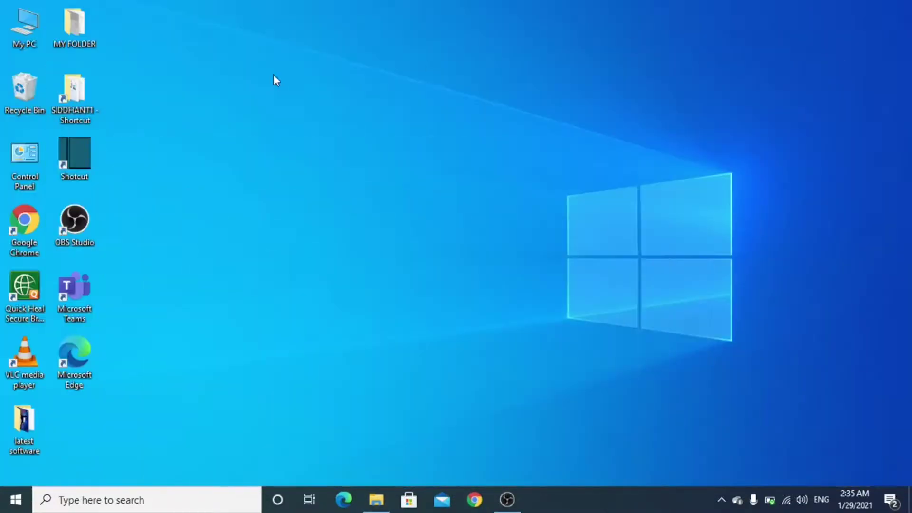
right_click(274, 76)
click(303, 121)
right_click(303, 109)
click(321, 150)
right_click(322, 150)
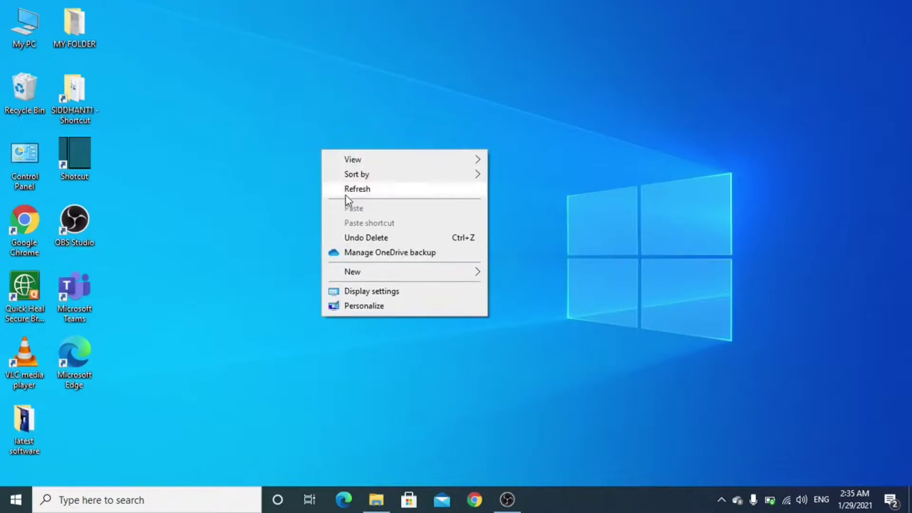
click(346, 191)
right_click(346, 194)
click(364, 237)
right_click(366, 239)
click(402, 278)
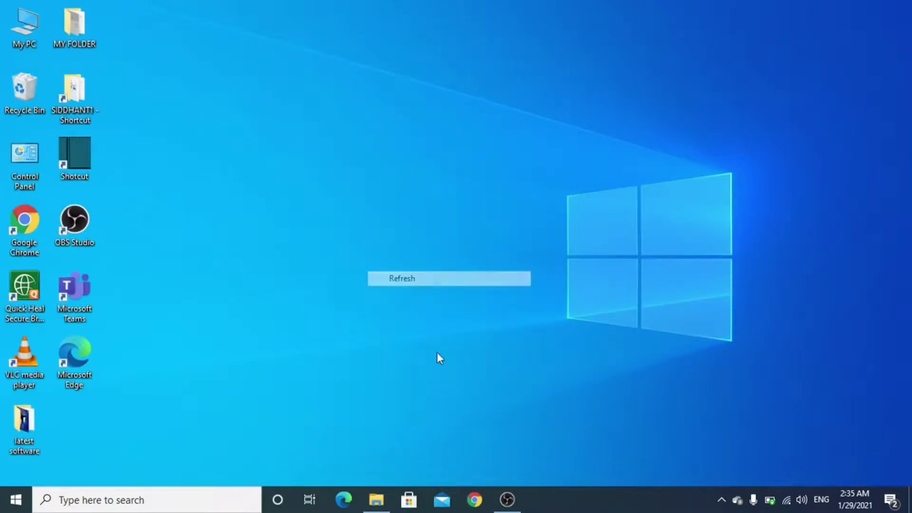
click(376, 500)
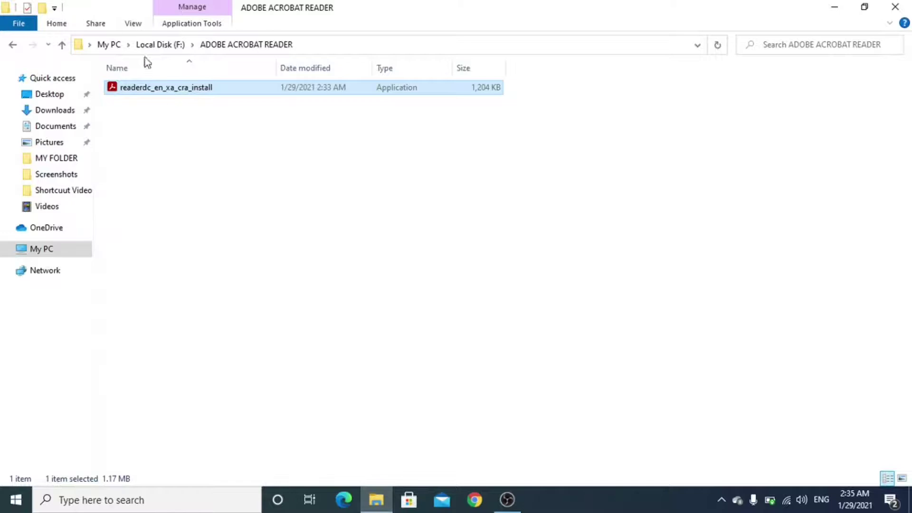
right_click(159, 88)
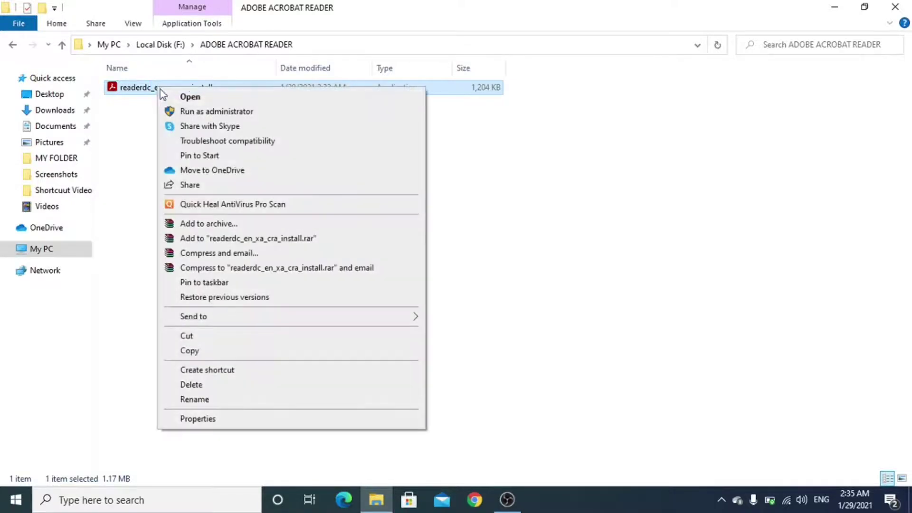
click(219, 99)
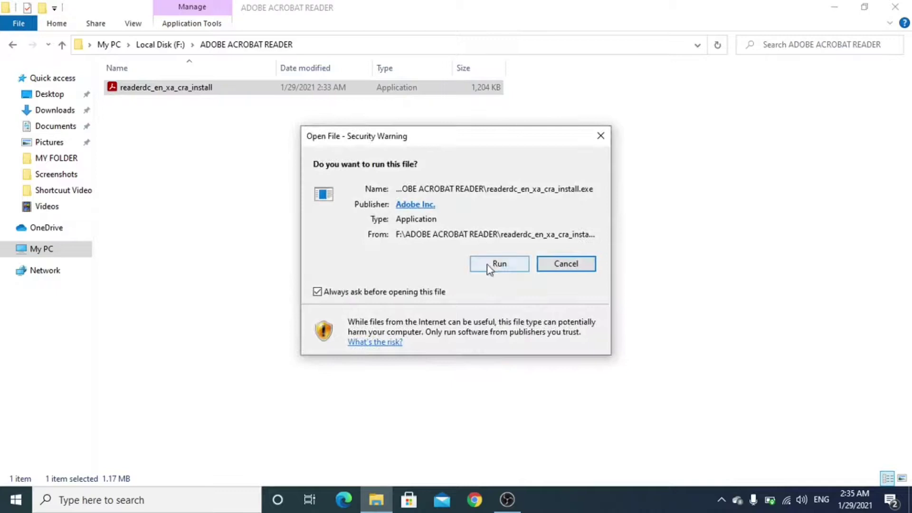
click(601, 136)
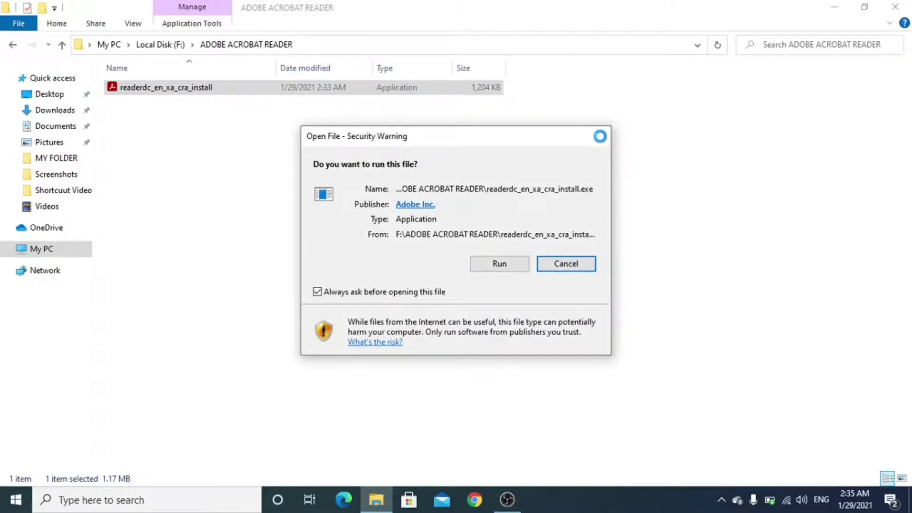
Run a Quick Heal AntiVirus Pro scan on the installer and view its 'No virus found' result.
right_click(179, 88)
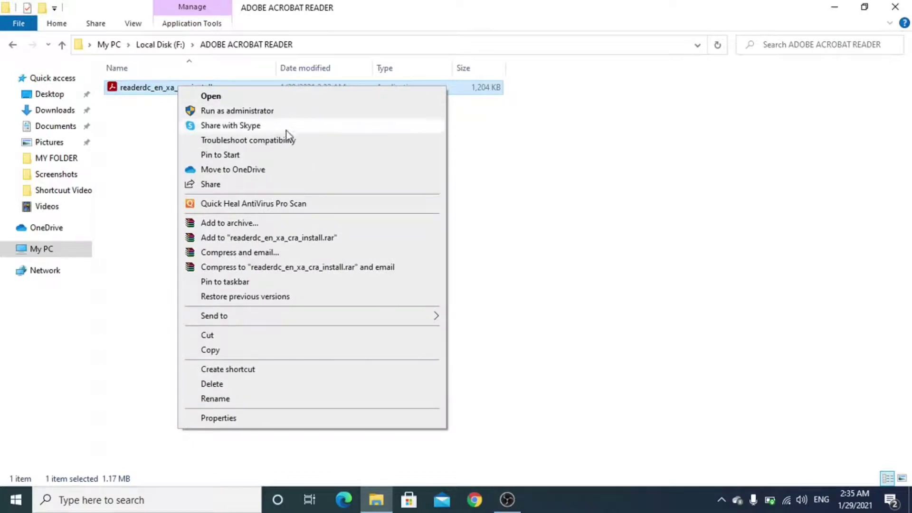
click(305, 205)
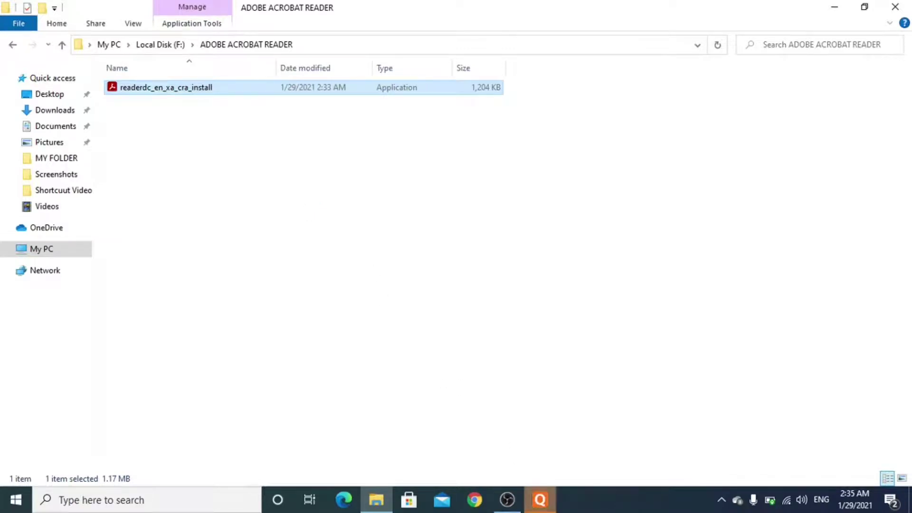
click(544, 501)
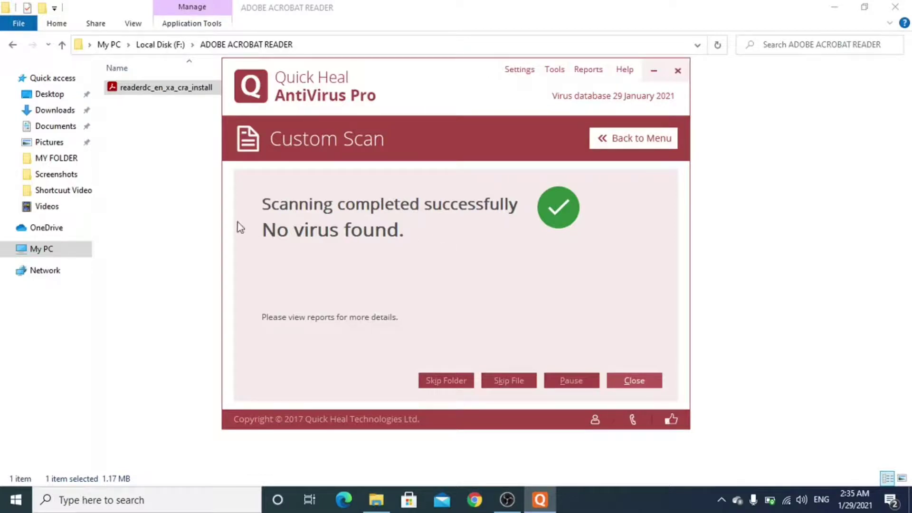
Close the scan report, open the installer, allow it to Run and minimize Explorer while it downloads.
click(680, 72)
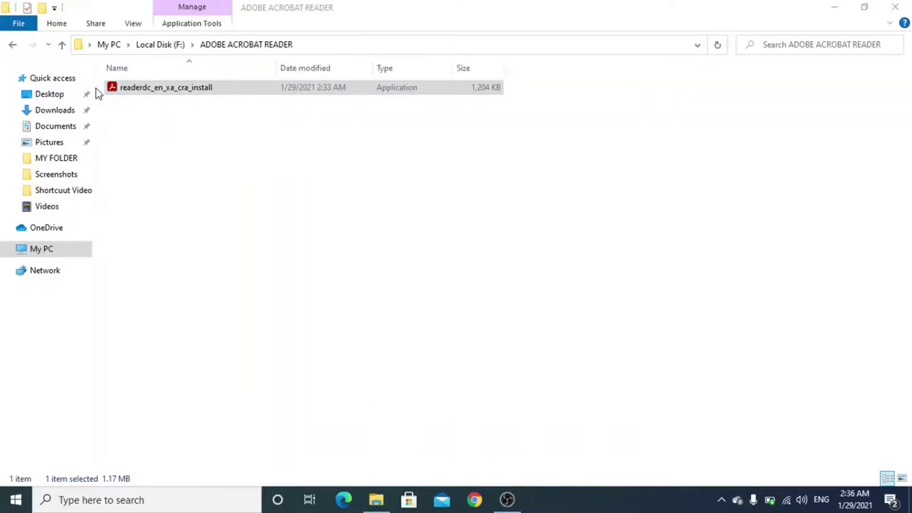
click(237, 88)
right_click(237, 88)
click(269, 98)
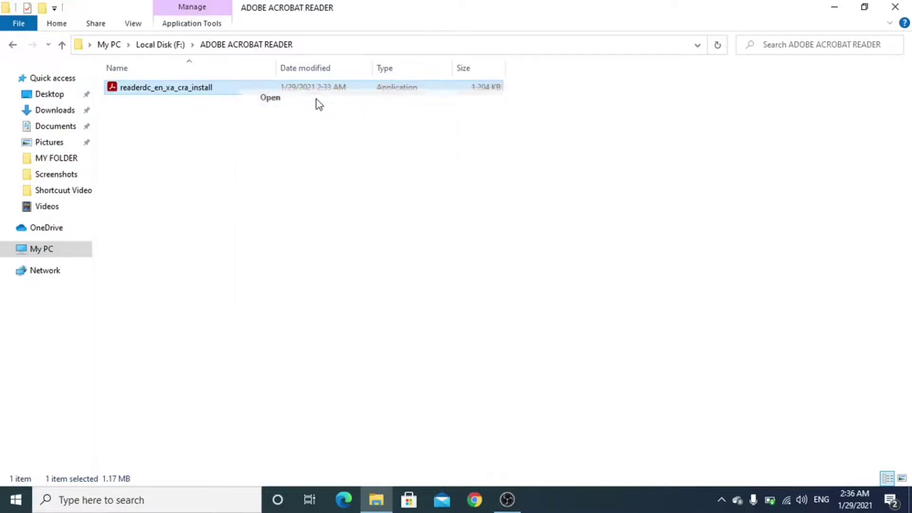
click(497, 264)
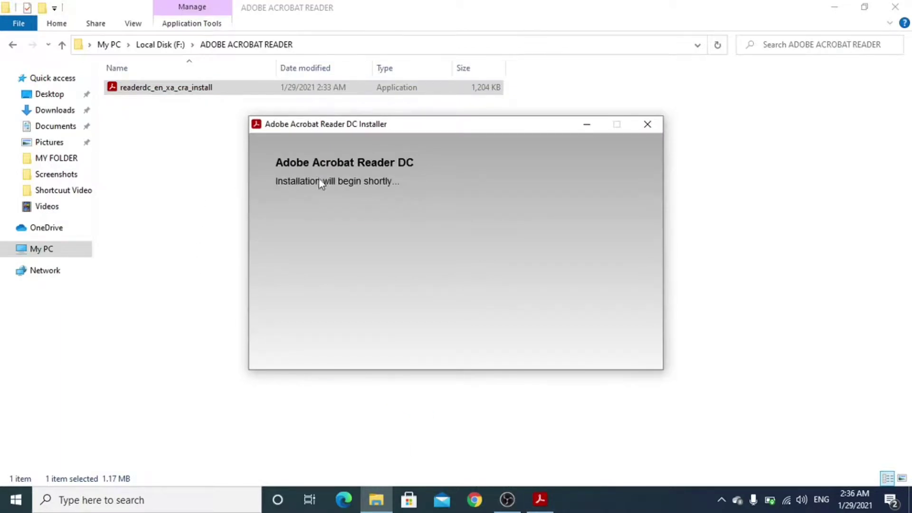
click(833, 7)
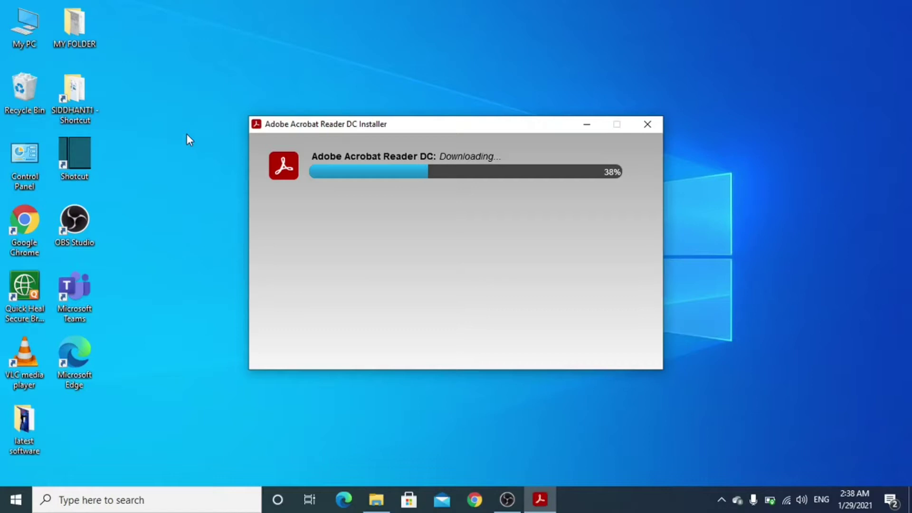
Refresh the desktop repeatedly while the installer downloads and installs Acrobat Reader DC.
right_click(701, 52)
click(728, 91)
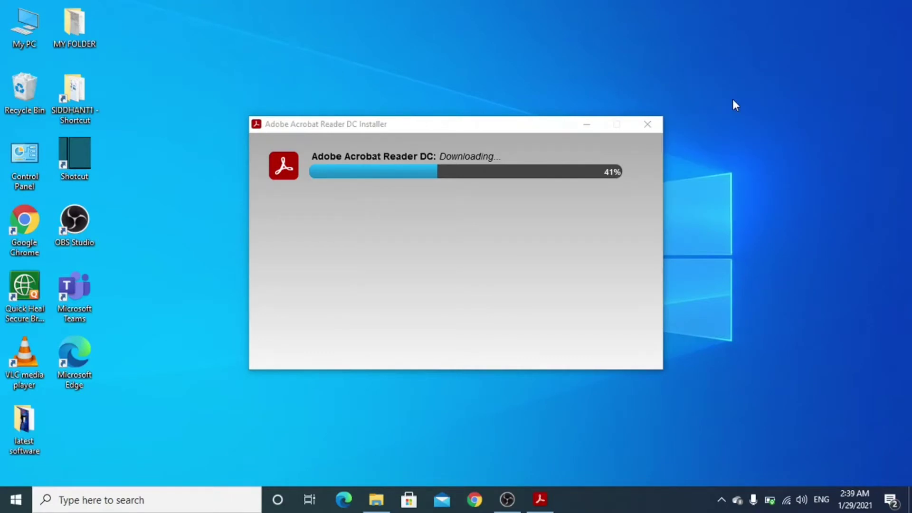
right_click(732, 99)
click(745, 137)
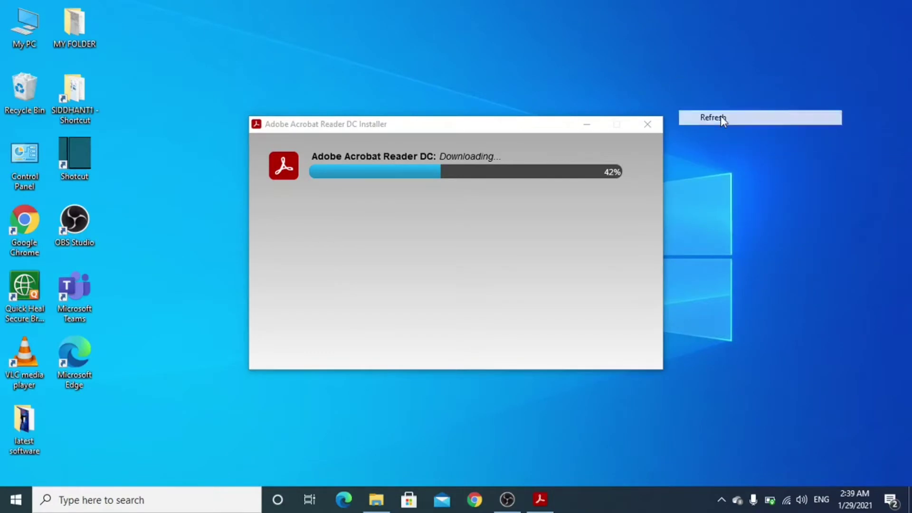
right_click(721, 115)
click(738, 153)
right_click(704, 126)
click(720, 166)
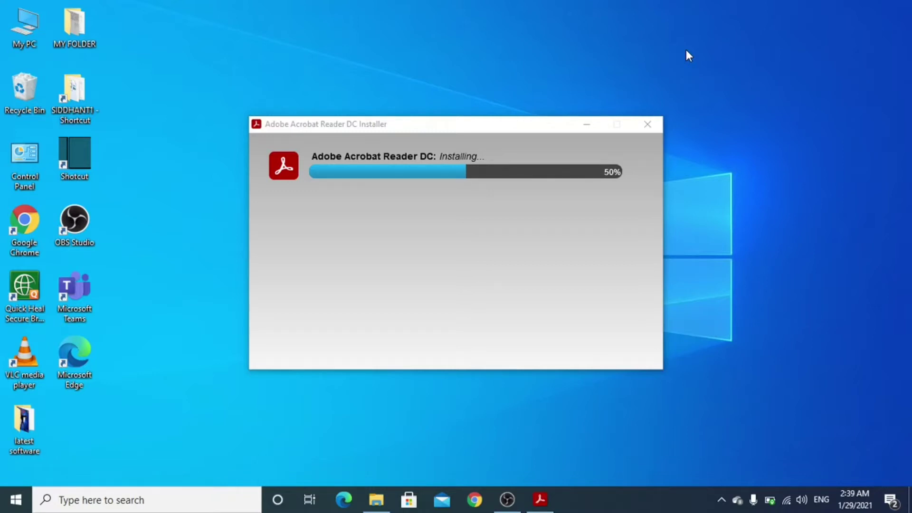
right_click(685, 46)
right_click(706, 88)
right_click(678, 68)
right_click(716, 142)
click(698, 58)
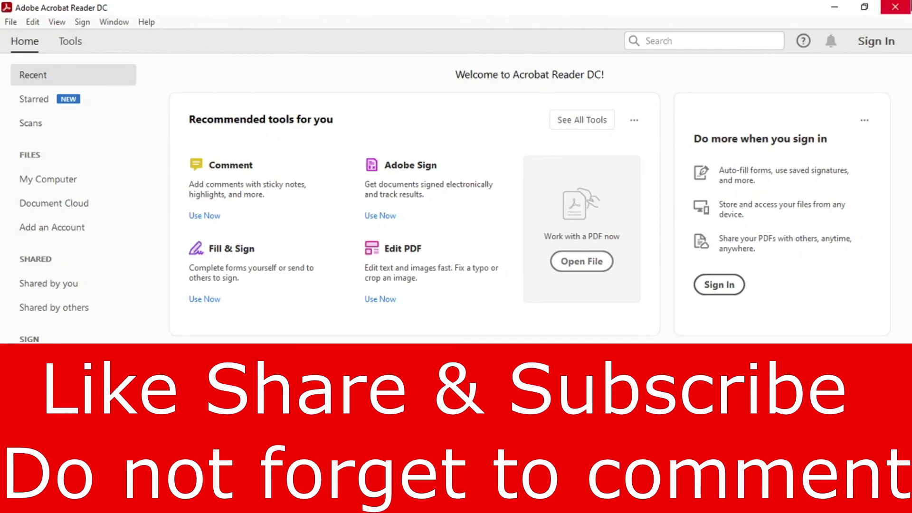
Close the newly launched Acrobat Reader DC and refresh the desktop once more.
click(895, 8)
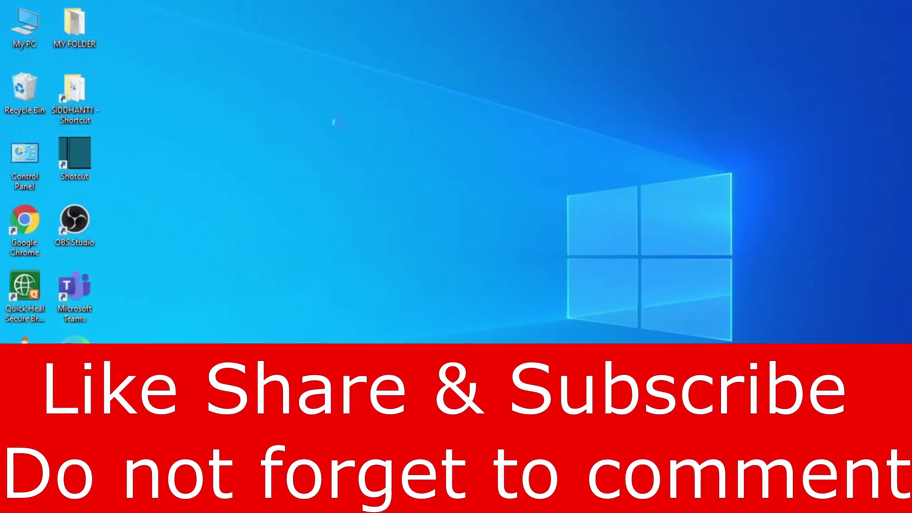
right_click(294, 82)
click(339, 124)
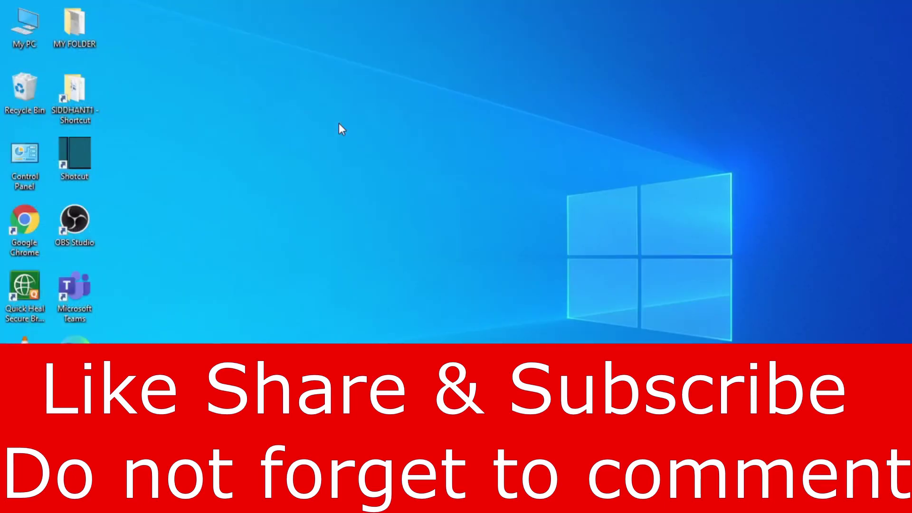